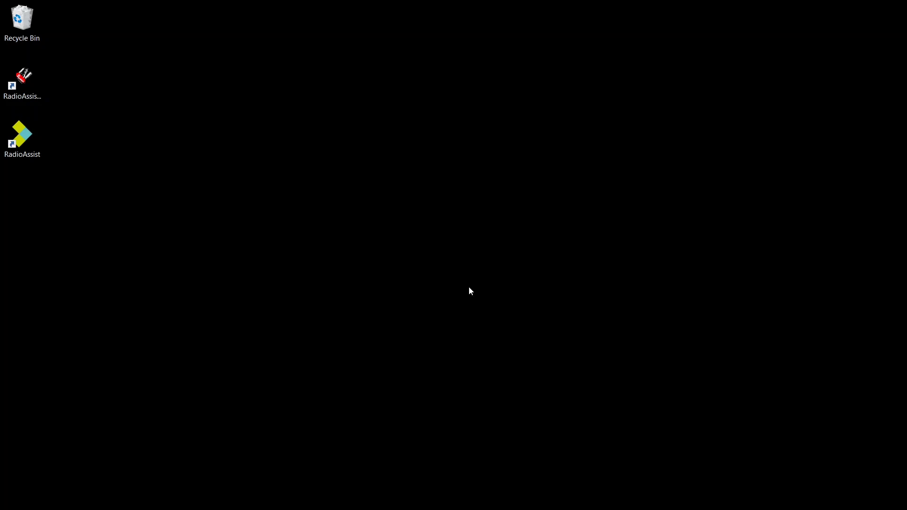
Launch RadioAssistSetup and log in as ADMINISTRATOR with the account password.
double_click(22, 78)
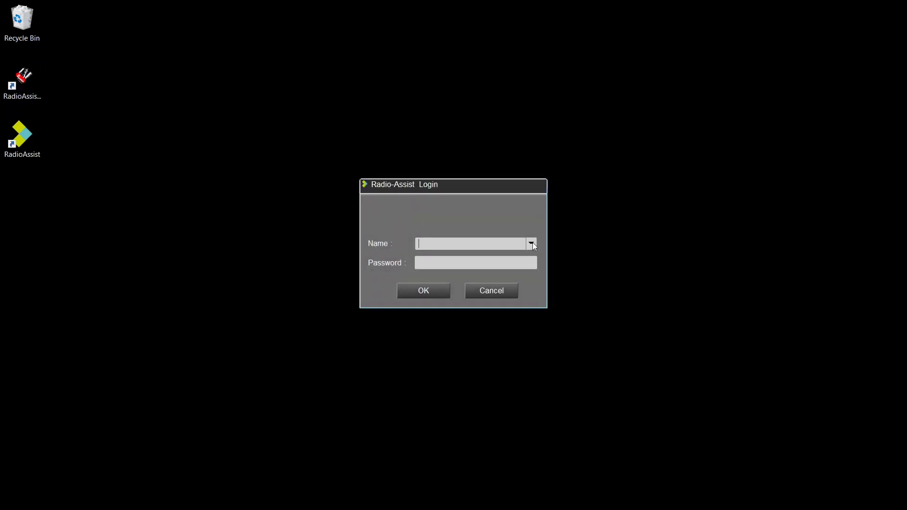
left_click(532, 242)
left_click(486, 253)
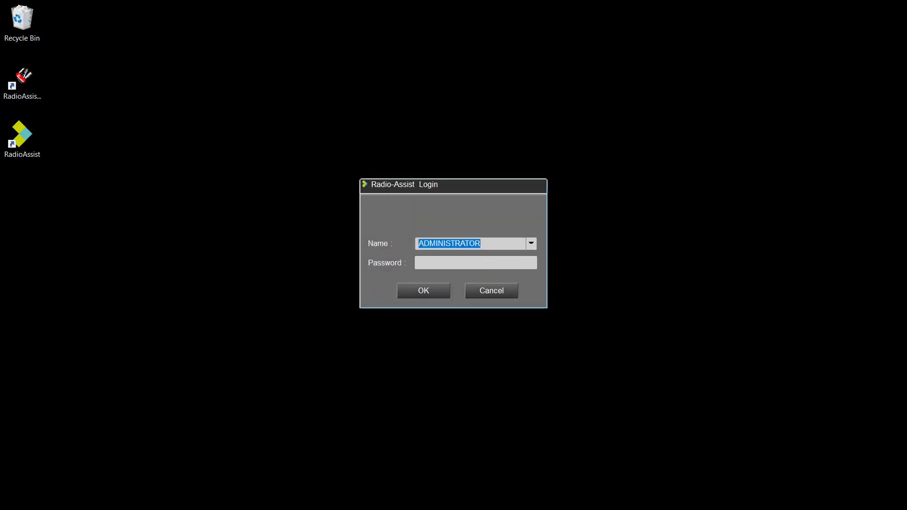
type("ADMINI")
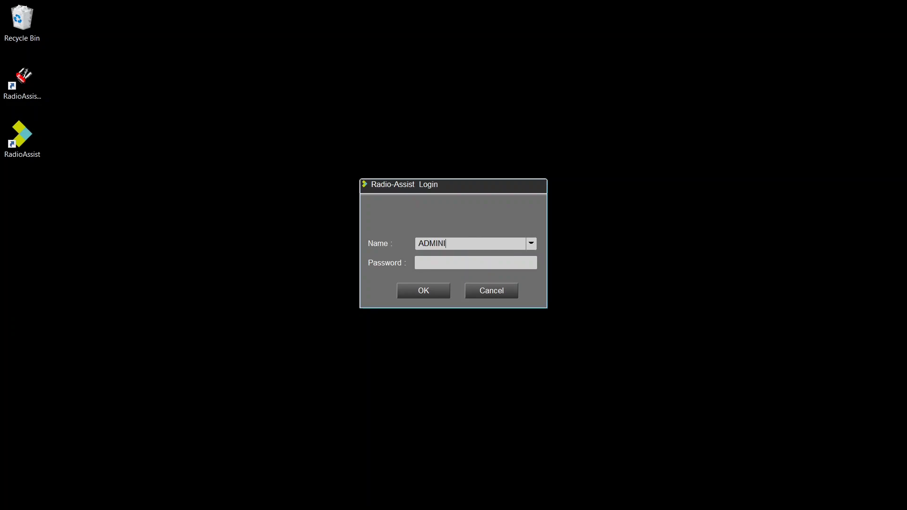
type("STRATOR**********")
key("BackSpace")
key("BackSpace")
key("BackSpace")
key("BackSpace")
key("BackSpace")
key("BackSpace")
key("BackSpace")
key("BackSpace")
key("BackSpace")
key("BackSpace")
type("************")
key("Return")
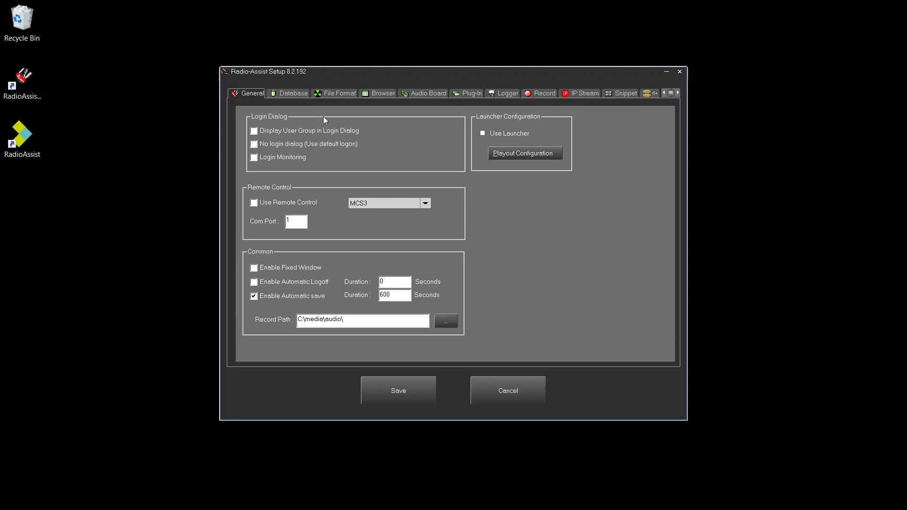
Review the Audio Board settings, and check the Record and Play Exclusive mode values of the NDAWave key in the Registry Editor.
left_click(424, 95)
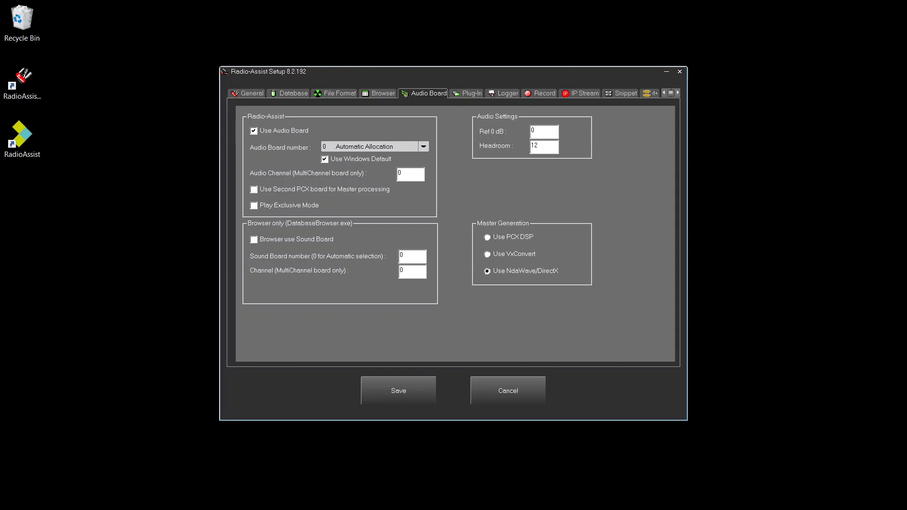
mouse_move(473, 501)
left_click(462, 426)
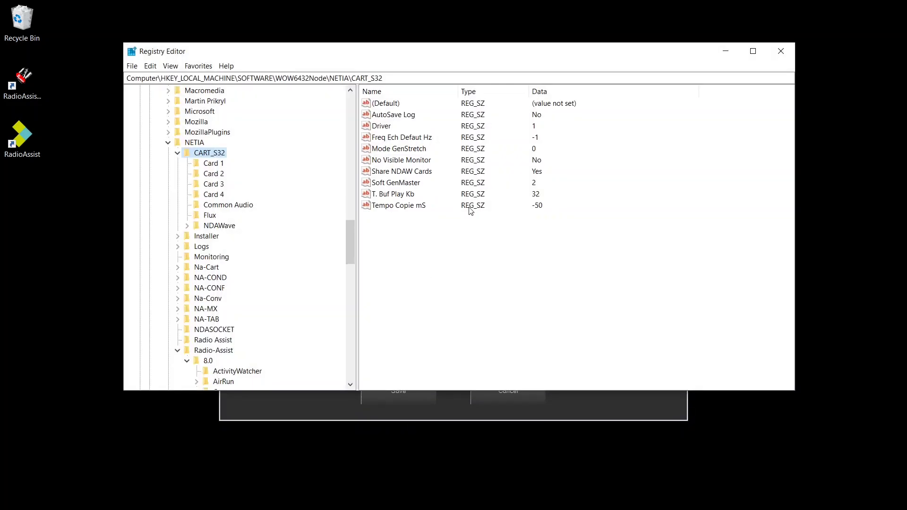
left_click(235, 226)
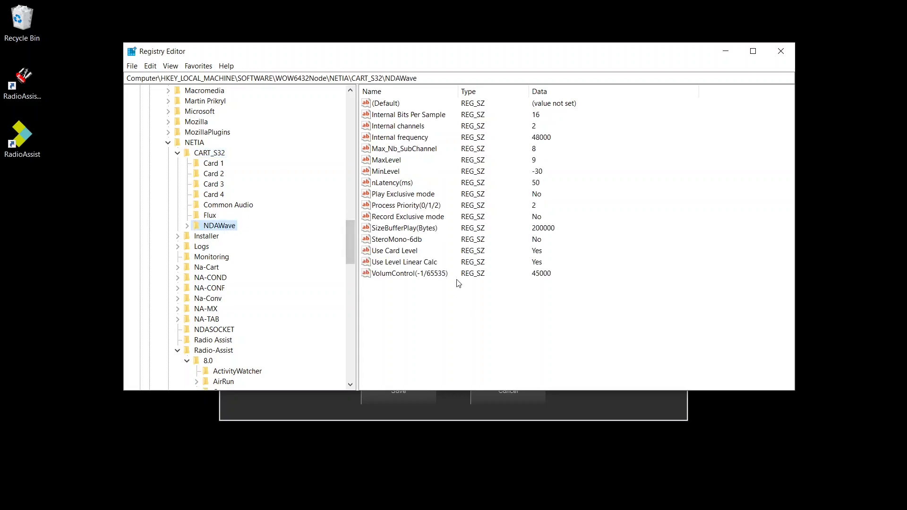
left_click(414, 218)
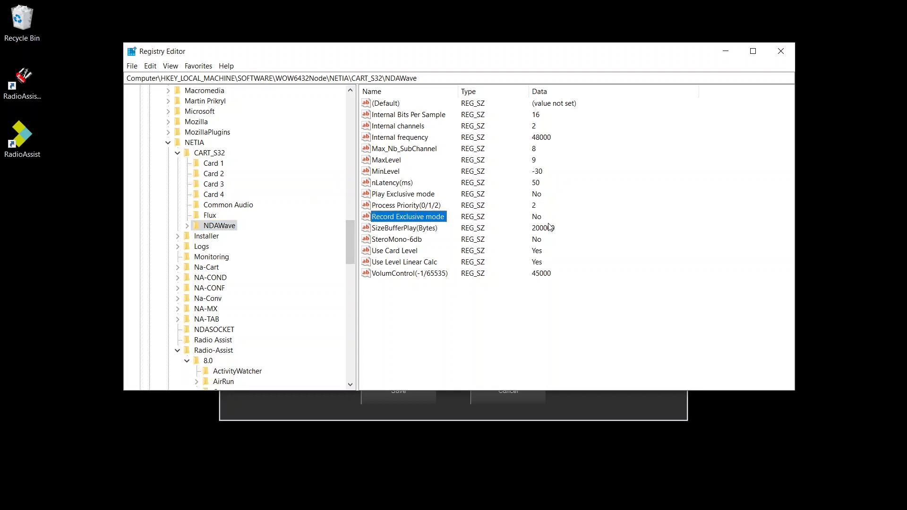
left_click(424, 195)
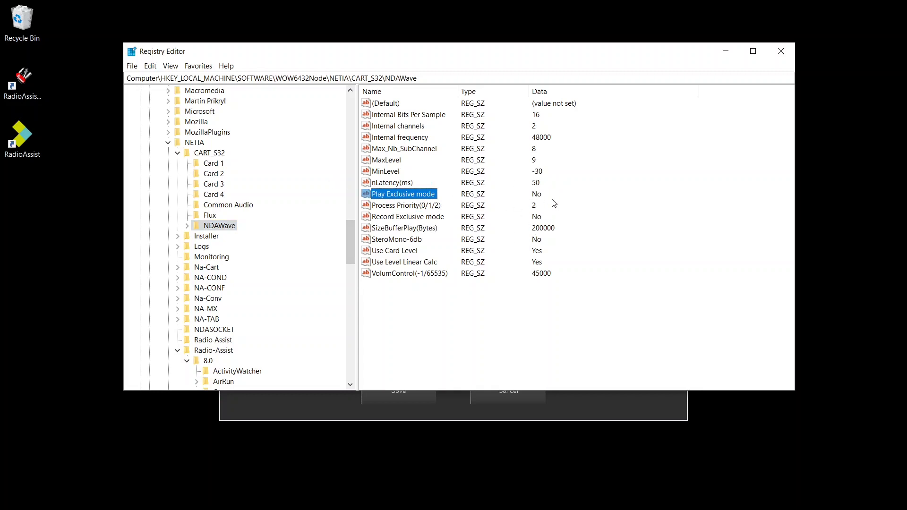
left_click(727, 54)
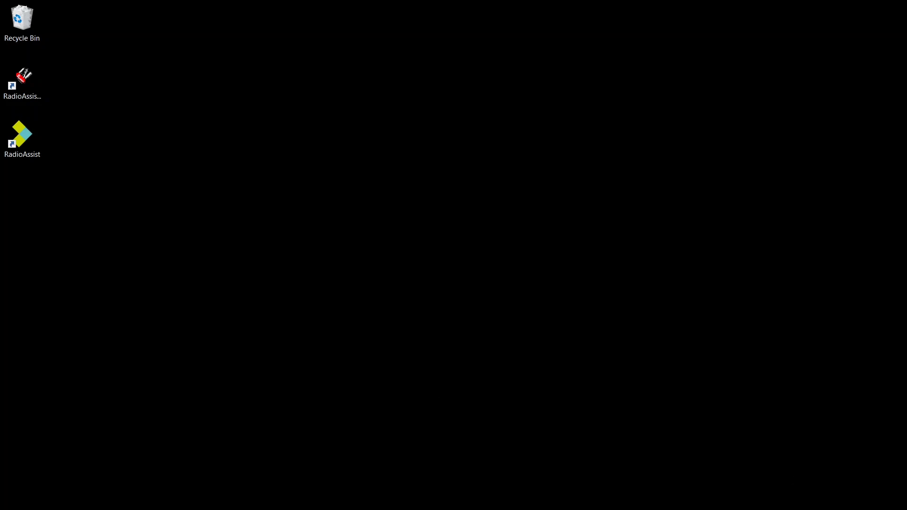
Open the list of recording devices in the Windows Sound Control Panel from the system Sound settings.
left_click(832, 501)
right_click(831, 501)
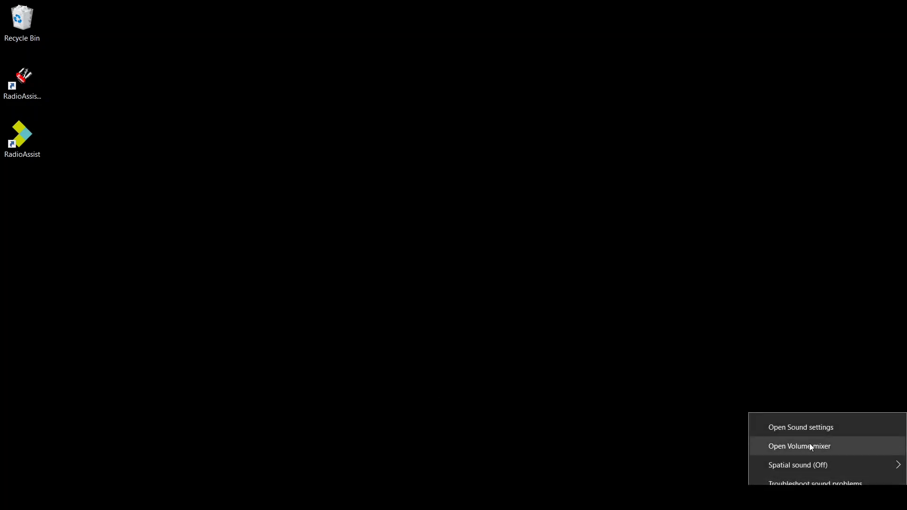
left_click(809, 428)
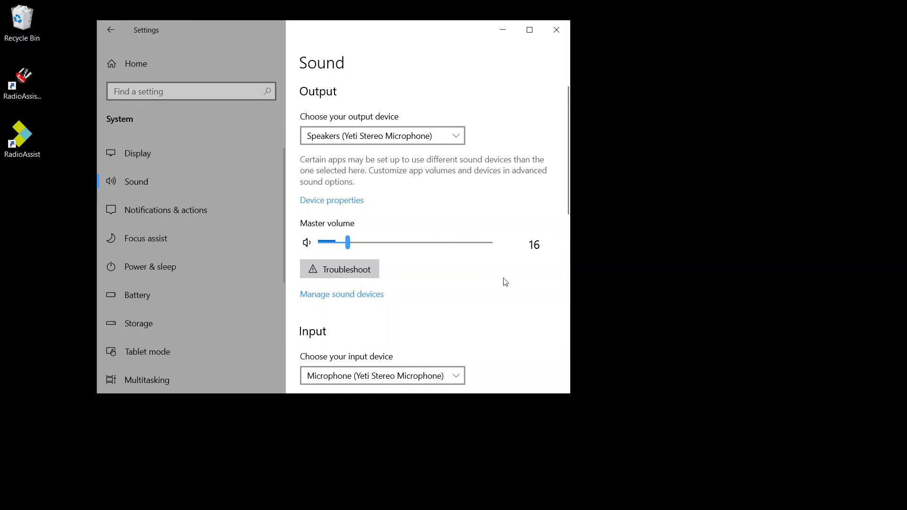
scroll(515, 303, "down", 2)
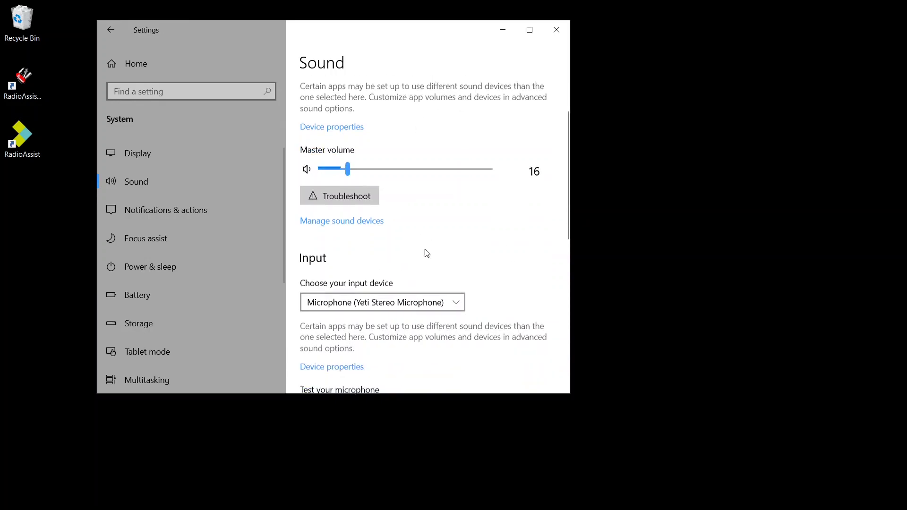
scroll(427, 253, "down", 7)
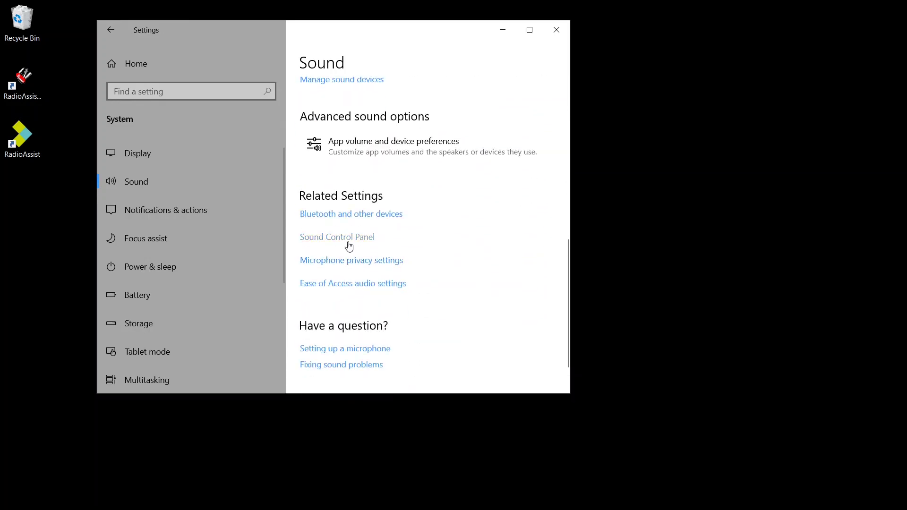
left_click(349, 246)
left_click(104, 77)
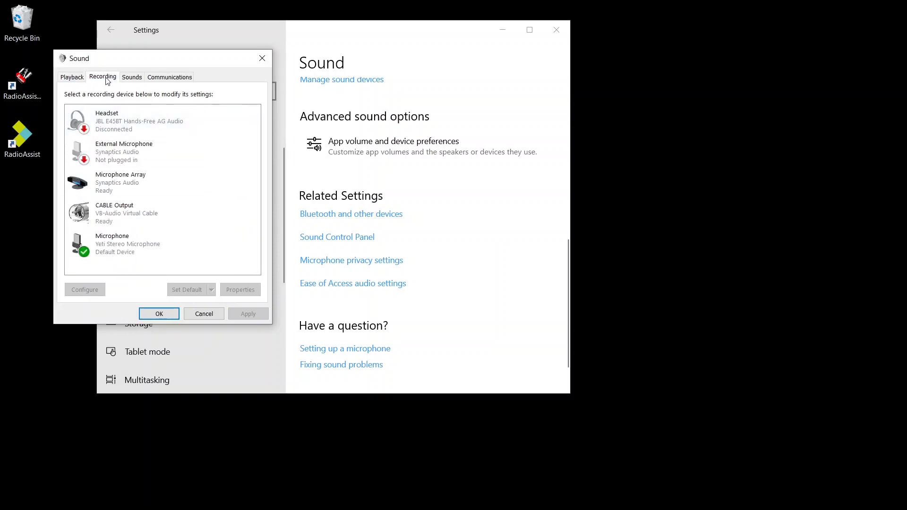
Examine the default-device options of the recording devices, then close the dialog with the Yeti Stereo Microphone selected.
left_click(129, 213)
left_click(135, 186)
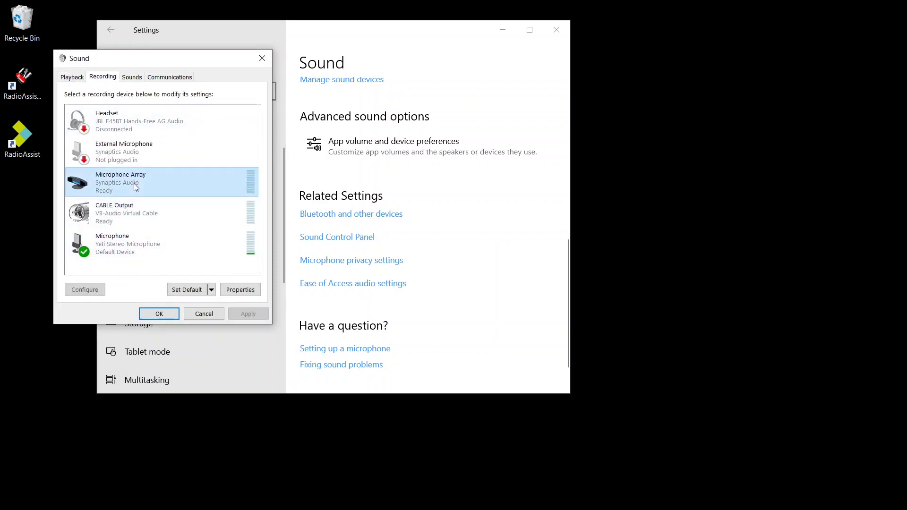
left_click(211, 290)
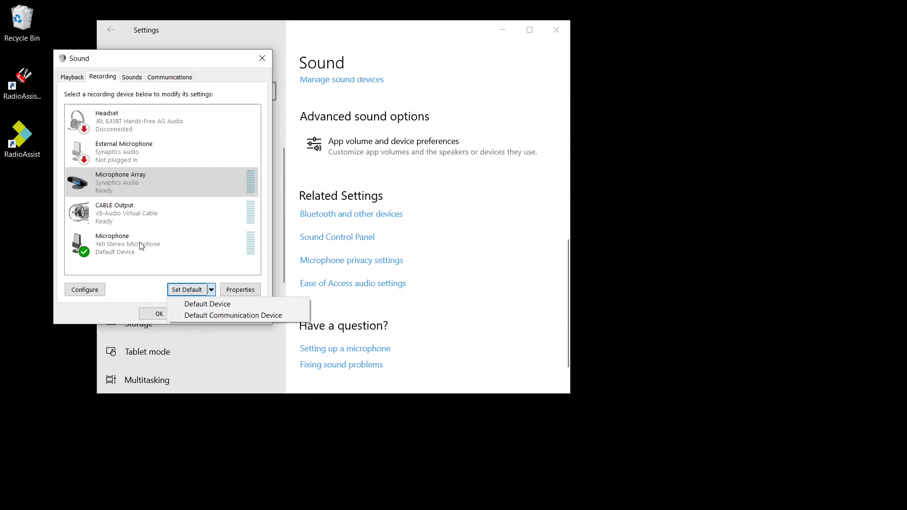
left_click(154, 256)
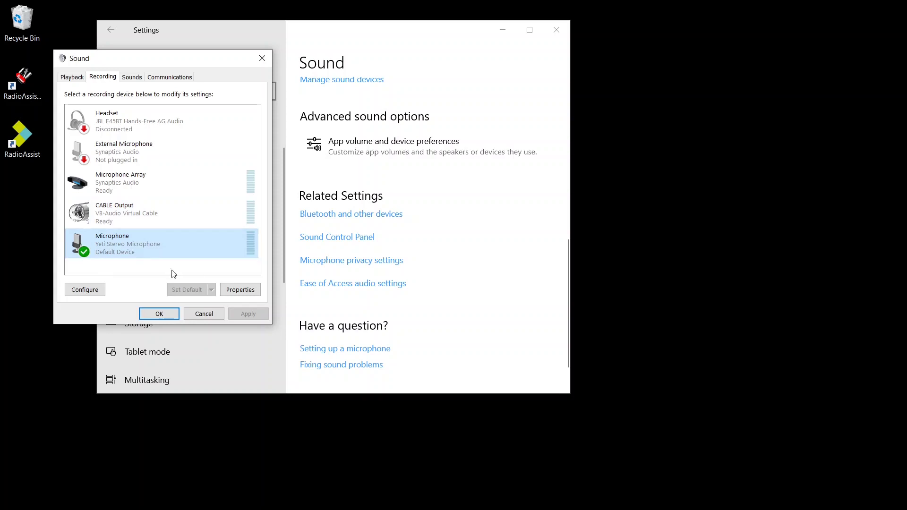
left_click(157, 315)
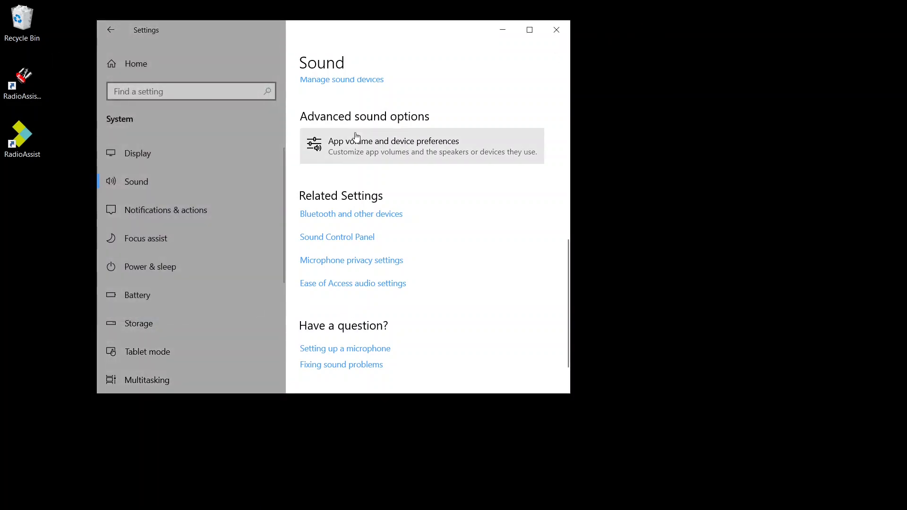
Check how the Sound Control Panel handles communications activity, then close the dialog and the Settings window.
left_click(344, 238)
left_click(185, 91)
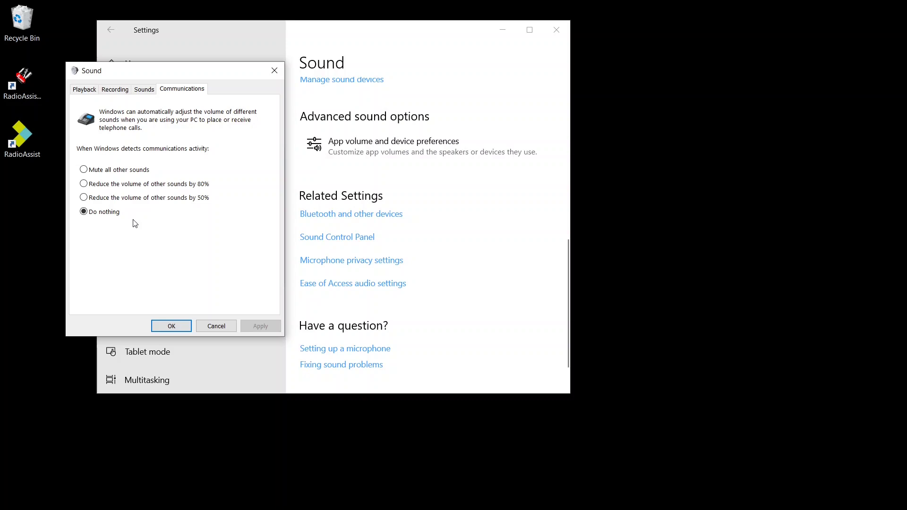
left_click(171, 326)
left_click(560, 33)
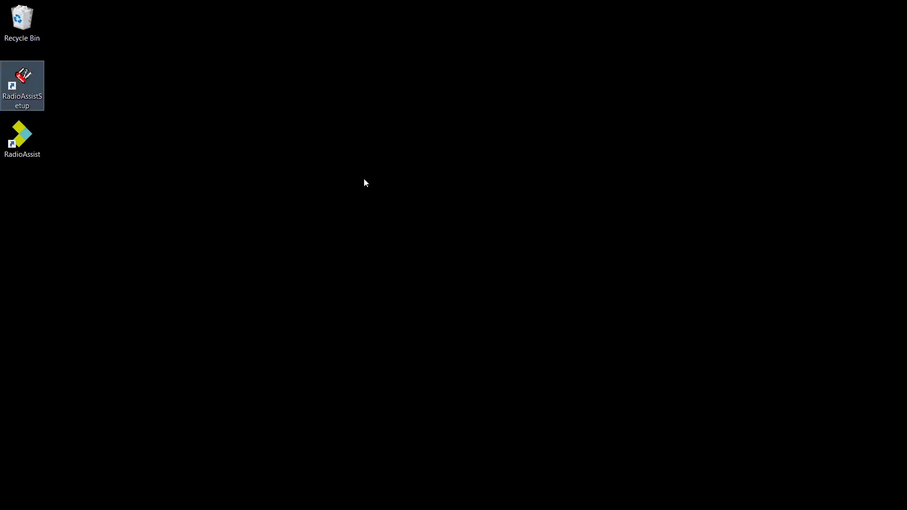
Launch RadioAssist and log in as ADMINISTRATOR with the account password.
left_click(834, 14)
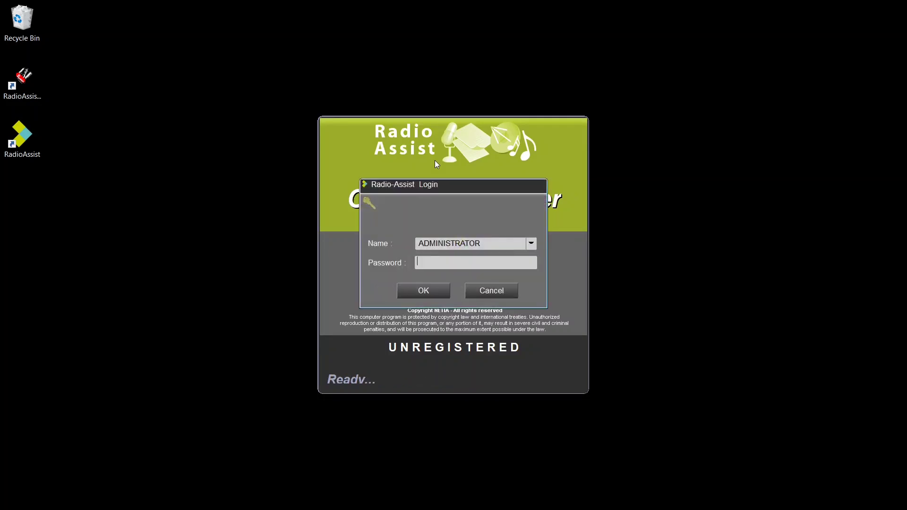
type("************")
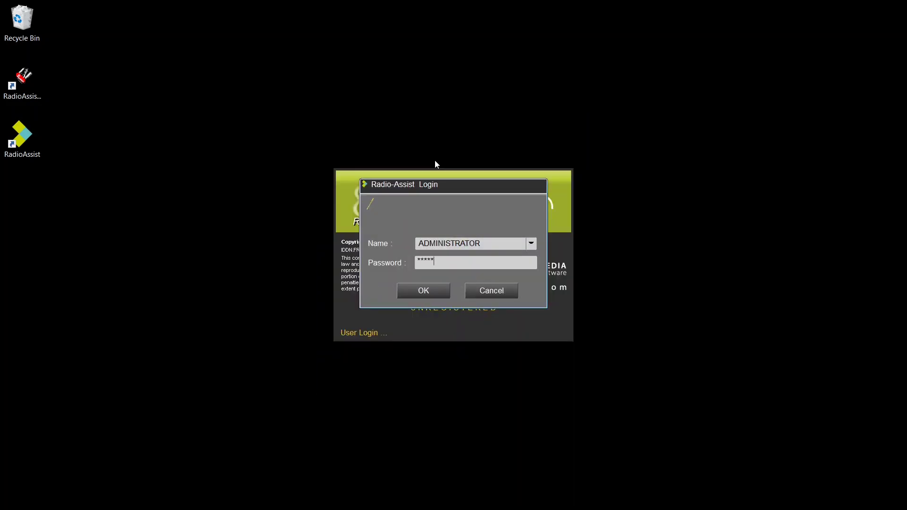
key("Return")
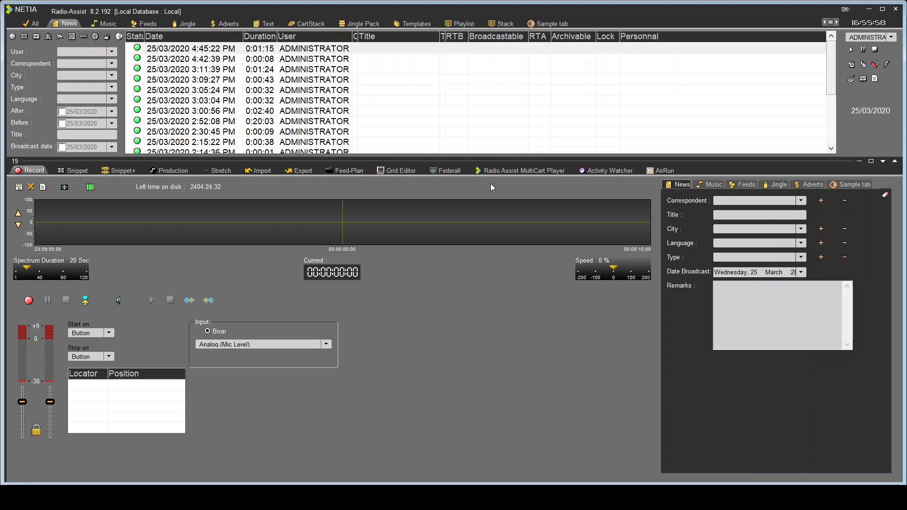
Set the recording input to Analog (Loopback) and start the YouTube video in Firefox as the sound source.
left_click(266, 345)
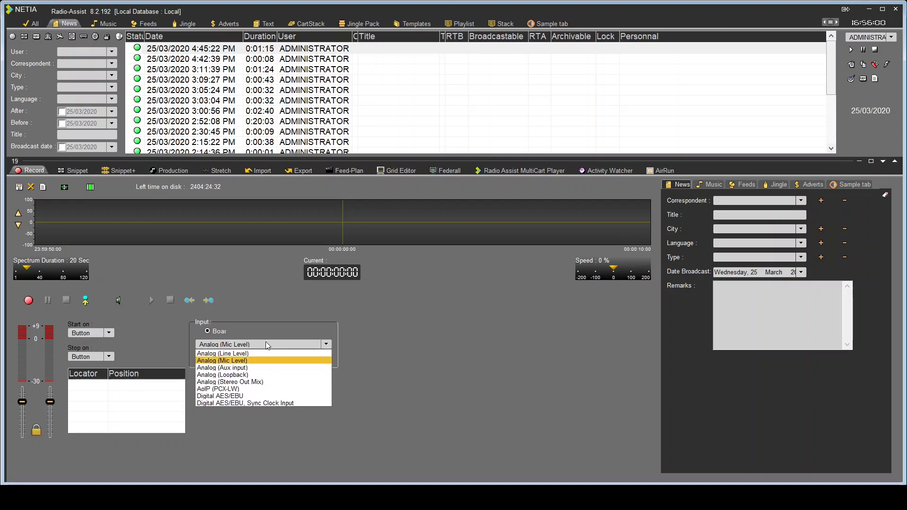
left_click(258, 379)
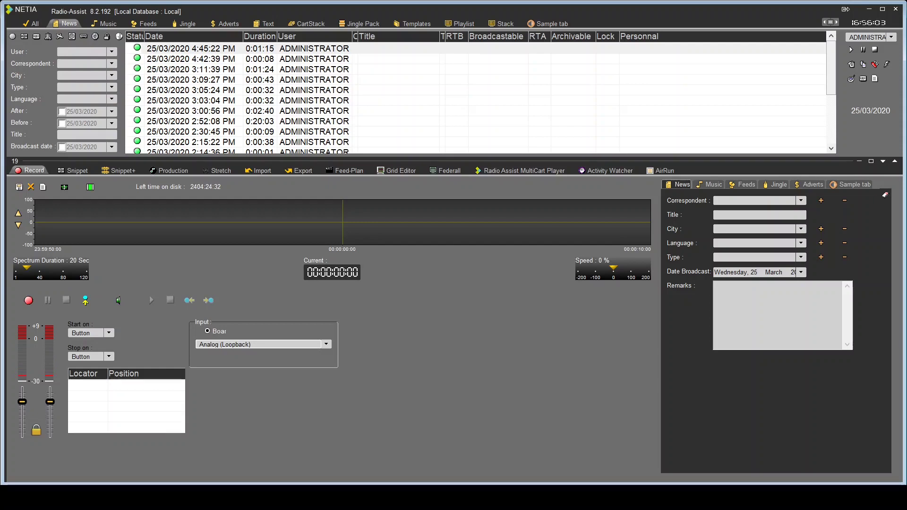
mouse_move(254, 456)
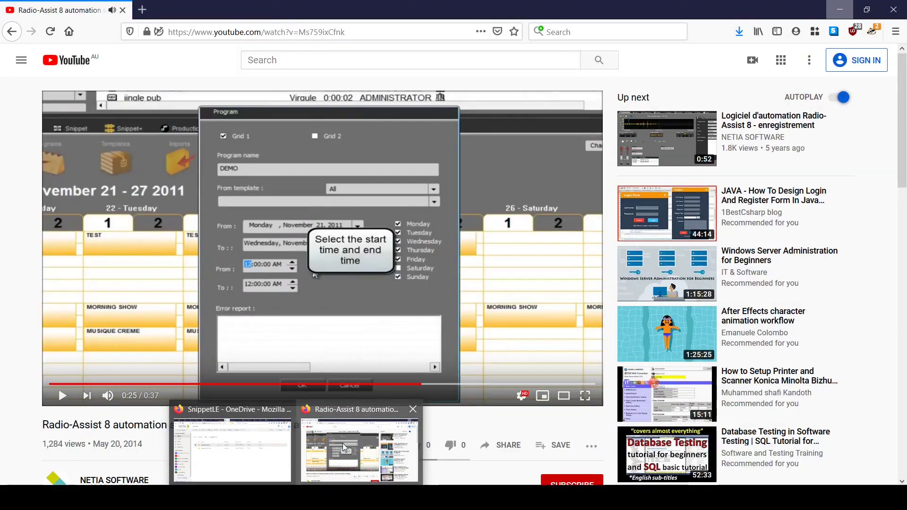
left_click(342, 443)
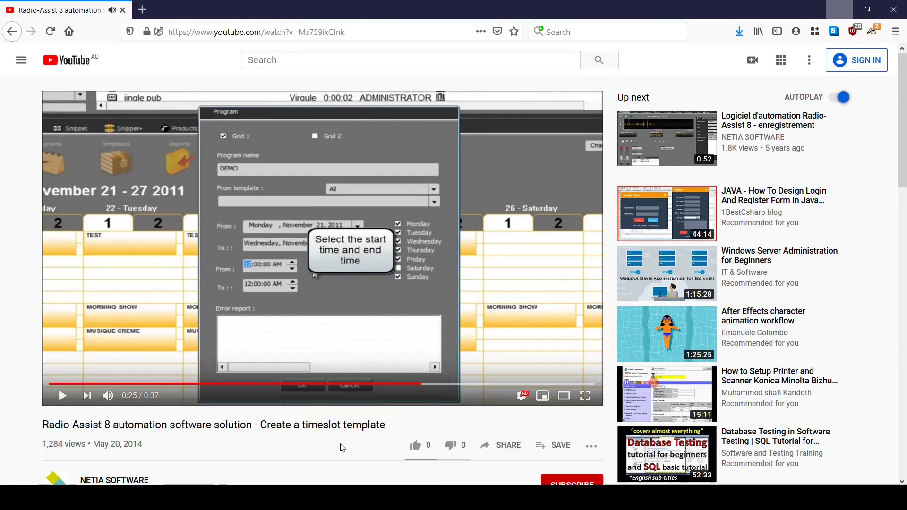
left_click(65, 398)
left_click(840, 9)
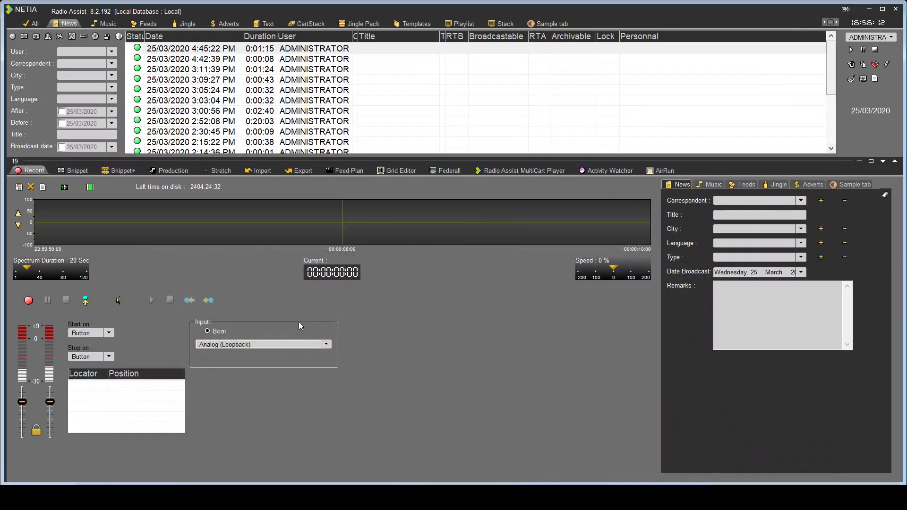
Record about 10 seconds of the browser audio in Radio-Assist, and check the YouTube window once recording is stopped.
left_click(36, 301)
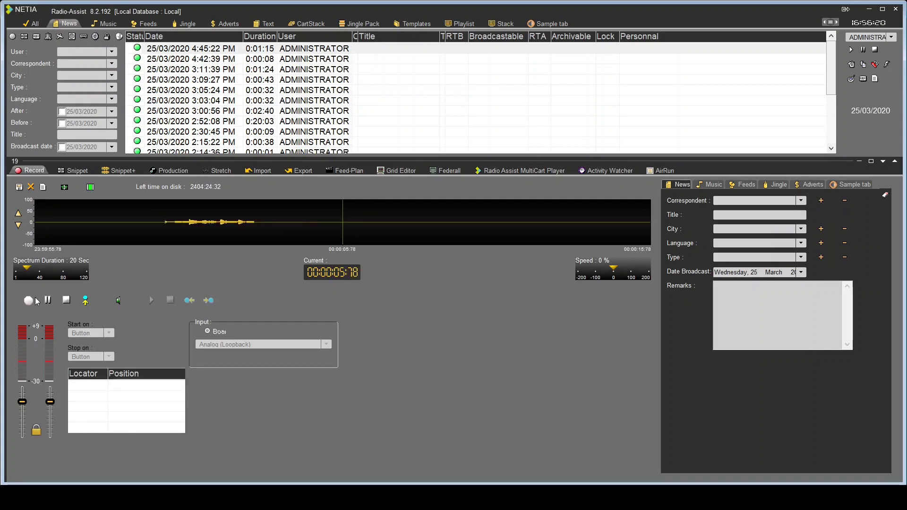
left_click(65, 303)
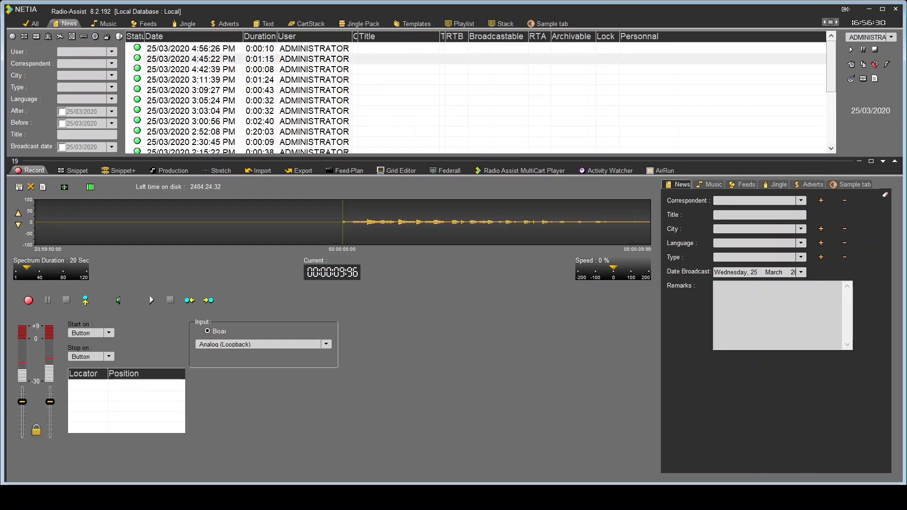
mouse_move(296, 498)
left_click(329, 475)
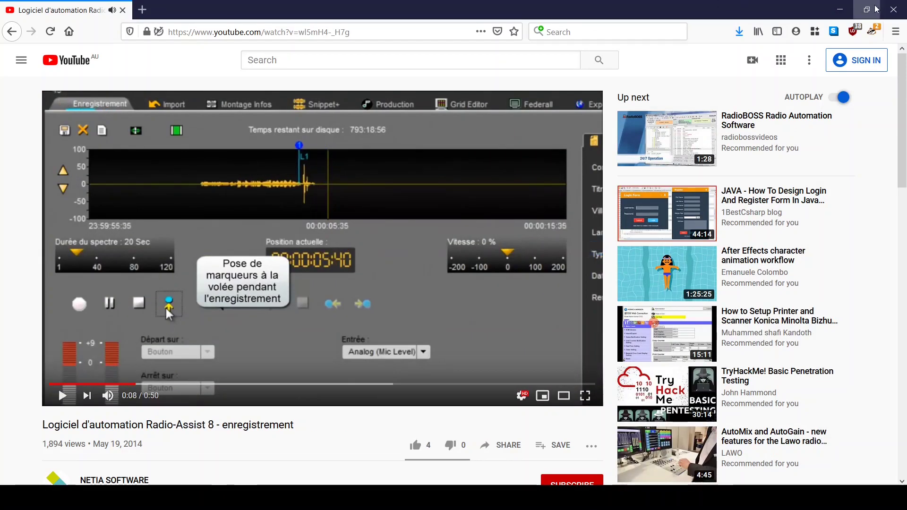
left_click(840, 10)
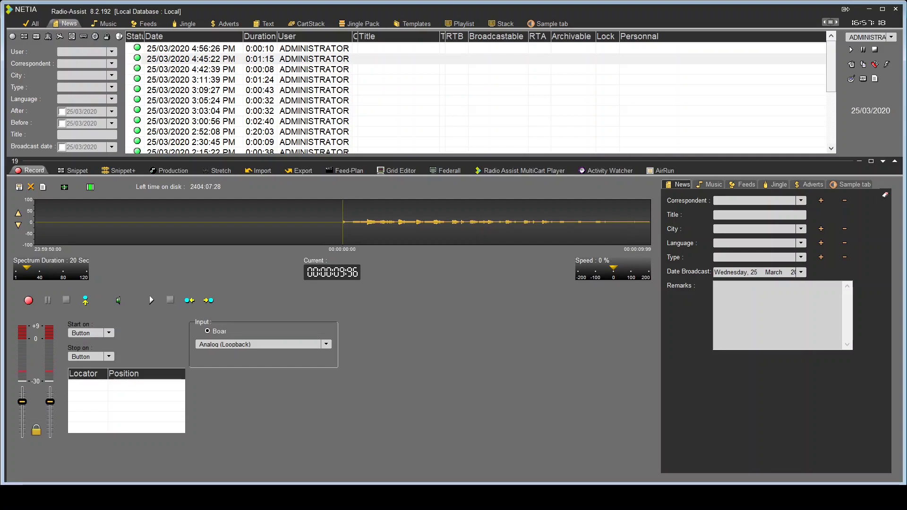
Set the Yeti Stereo Microphone speaker volume to 16 and open the Sound Control Panel from the Windows sound settings.
key("XF86AudioRaiseVolume")
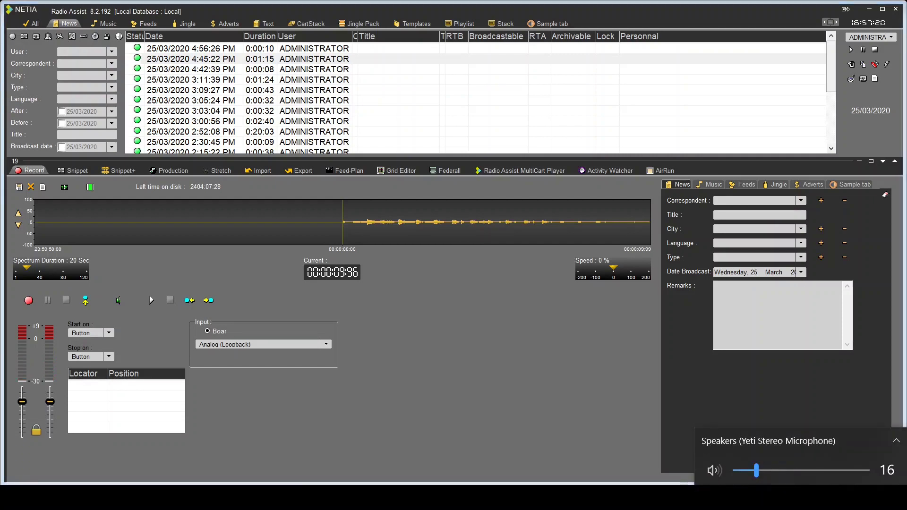
right_click(803, 502)
left_click(779, 427)
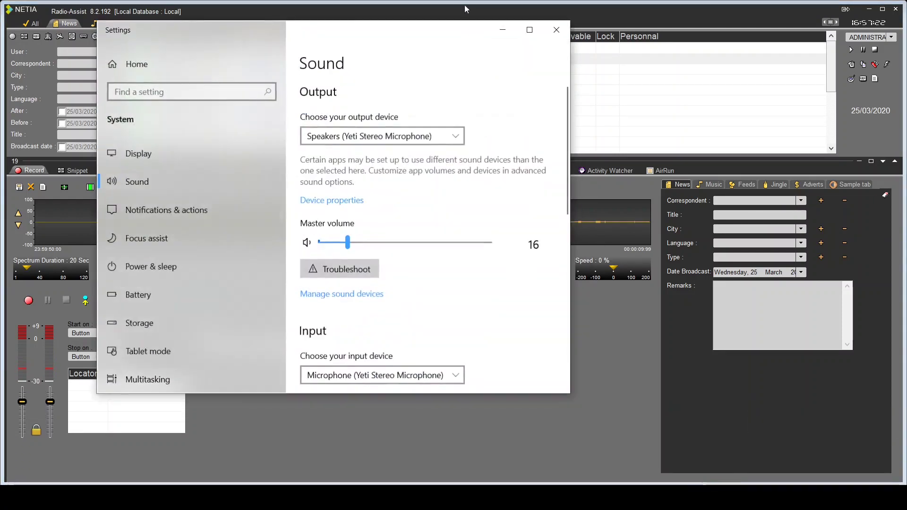
scroll(439, 255, "down", 3)
scroll(439, 255, "down", 5)
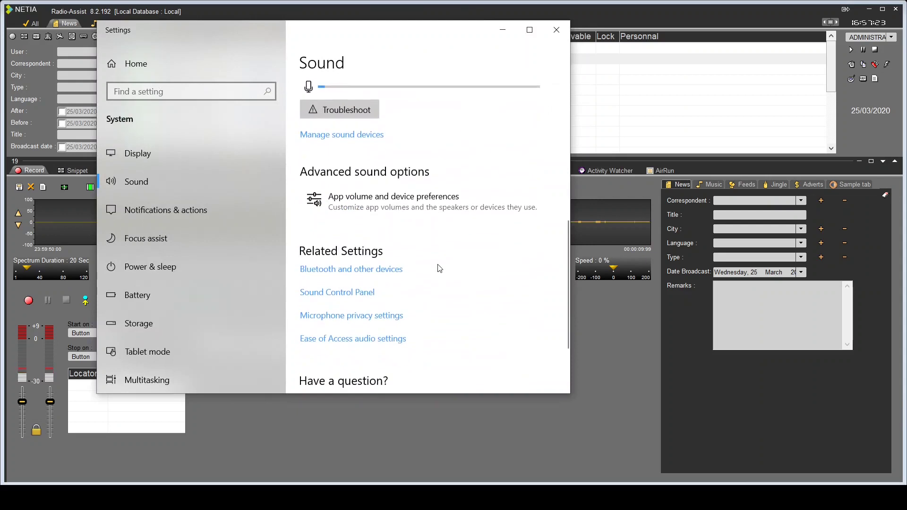
left_click(367, 292)
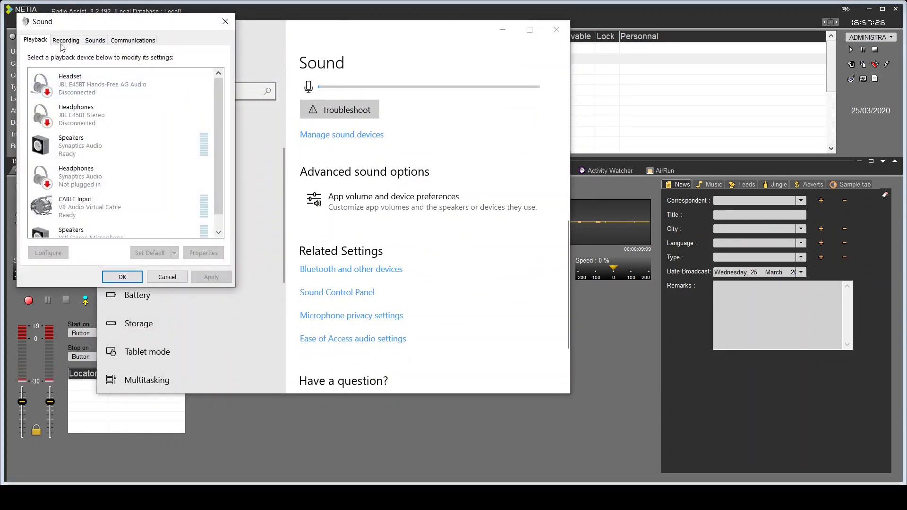
Check the Listen options of the Yeti Stereo Microphone recording device, then close the sound dialogs and minimize the Settings window.
left_click(62, 42)
left_click(118, 207)
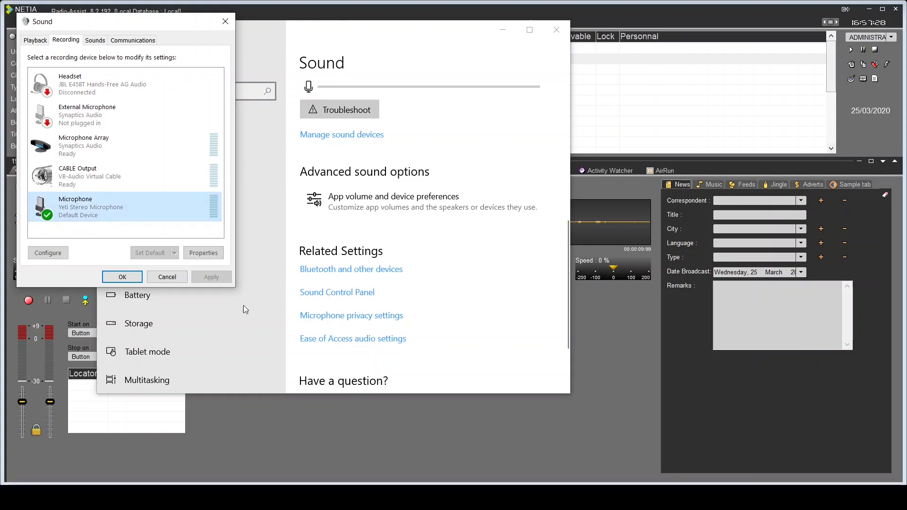
left_click(203, 253)
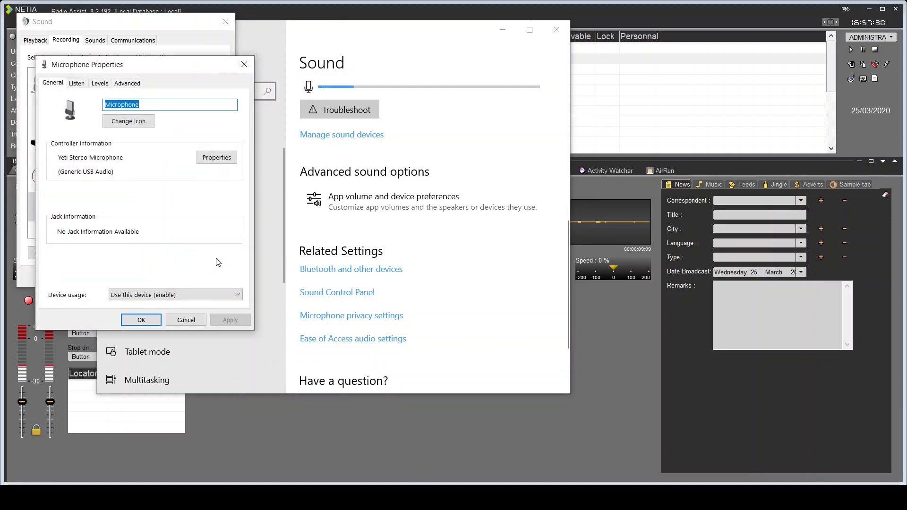
left_click(80, 88)
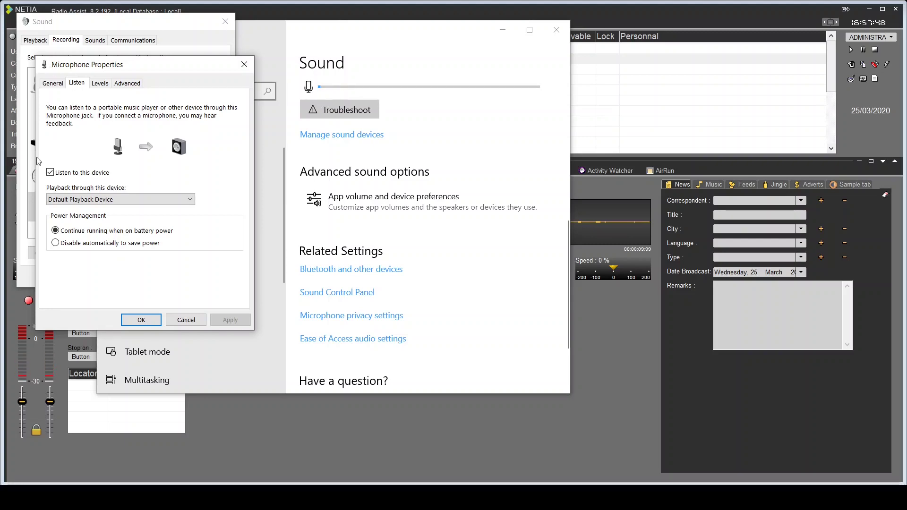
left_click(143, 319)
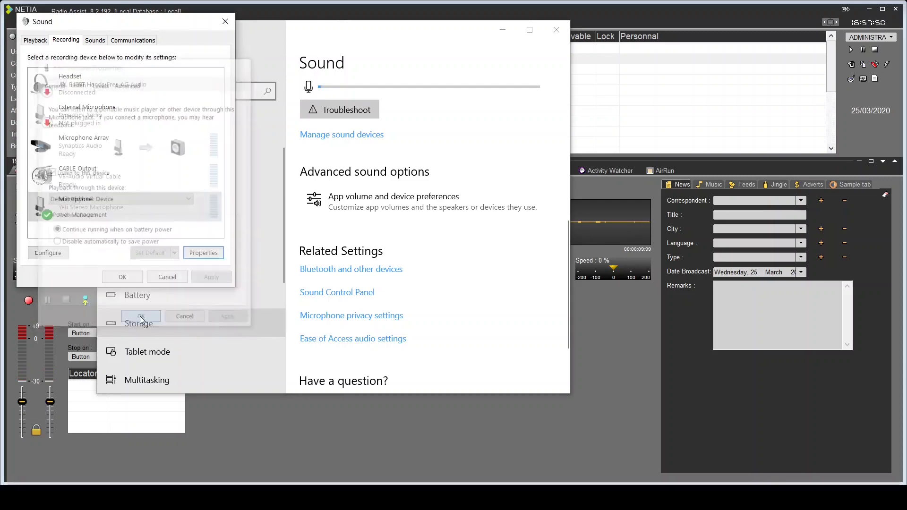
left_click(125, 278)
left_click(503, 30)
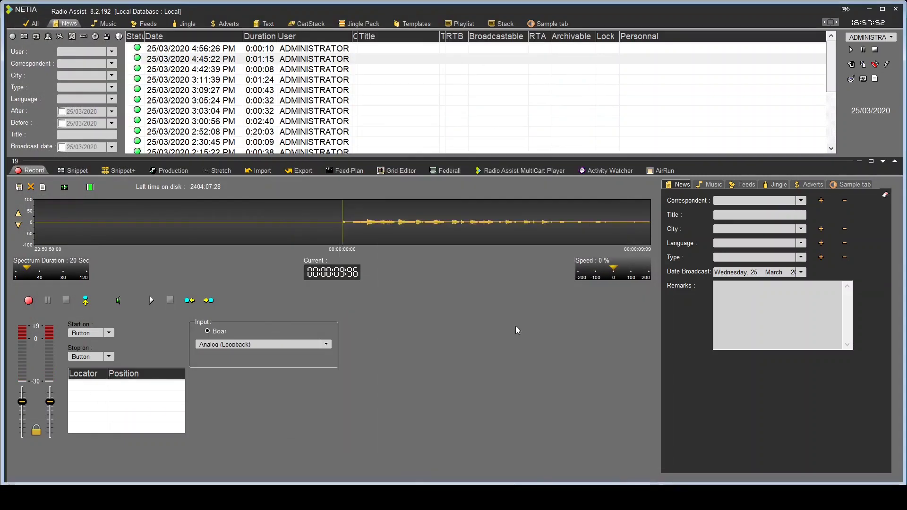
Start a new Radio-Assist recording, make and end a Skype call to Echo / Sound Test Service, and switch back to Radio-Assist.
left_click(28, 300)
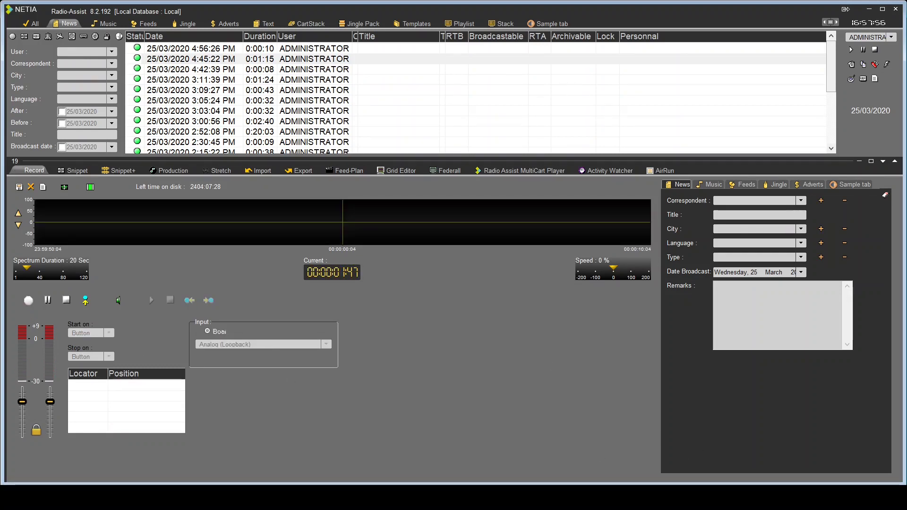
left_click(709, 500)
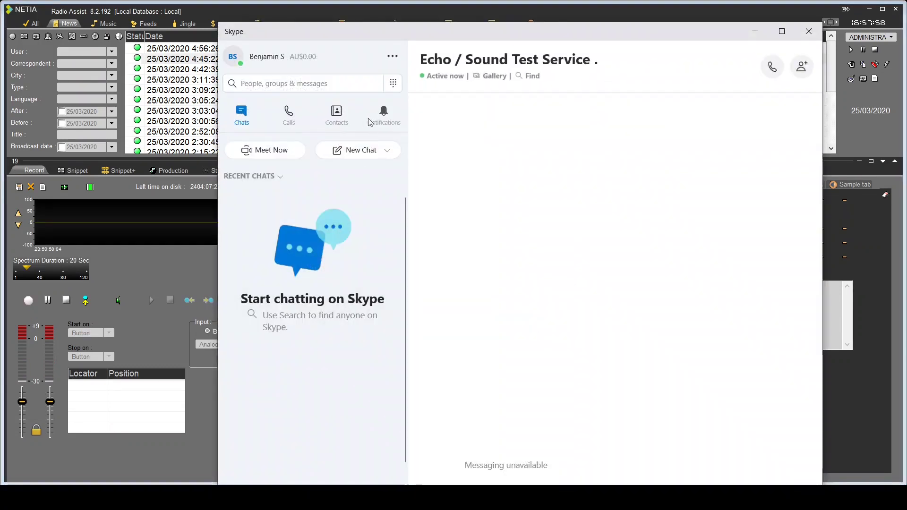
left_click(772, 66)
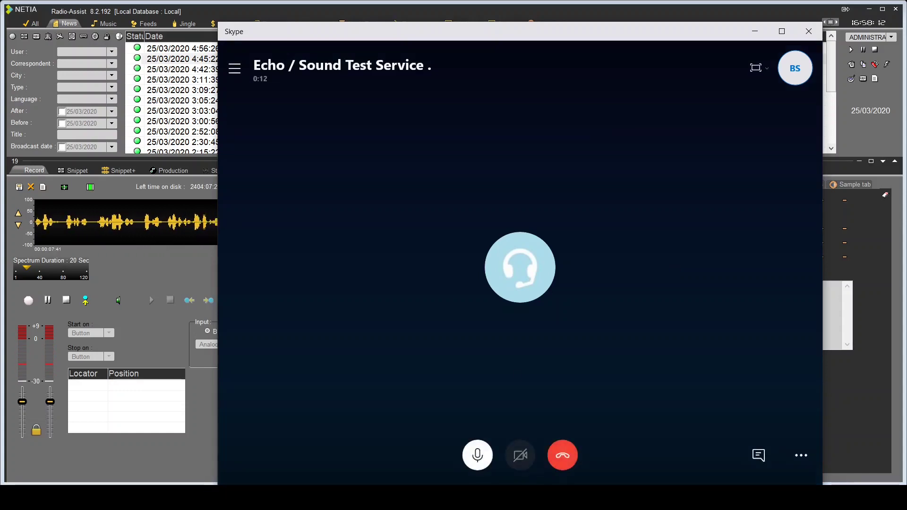
left_click(563, 452)
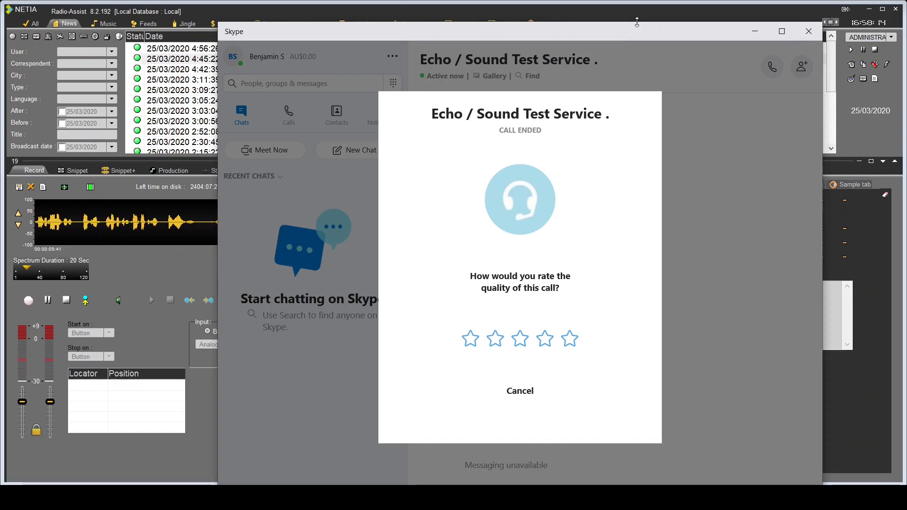
left_click(645, 9)
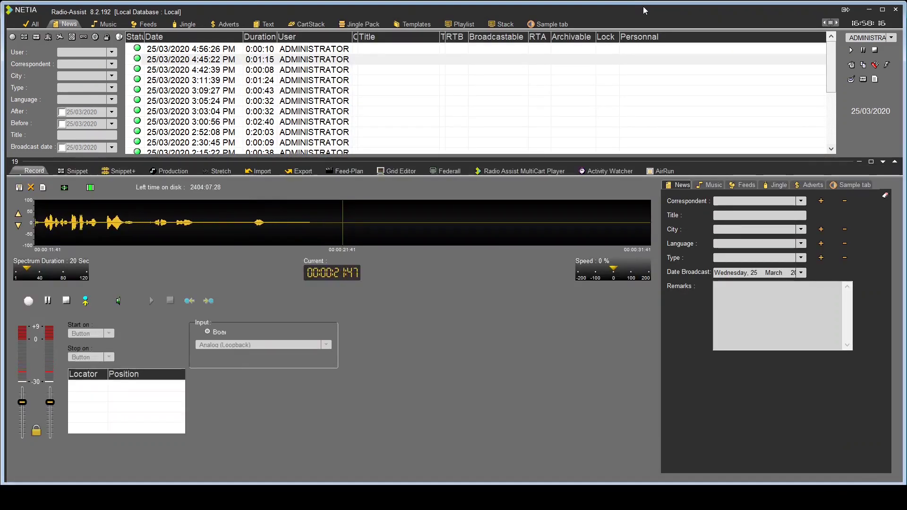